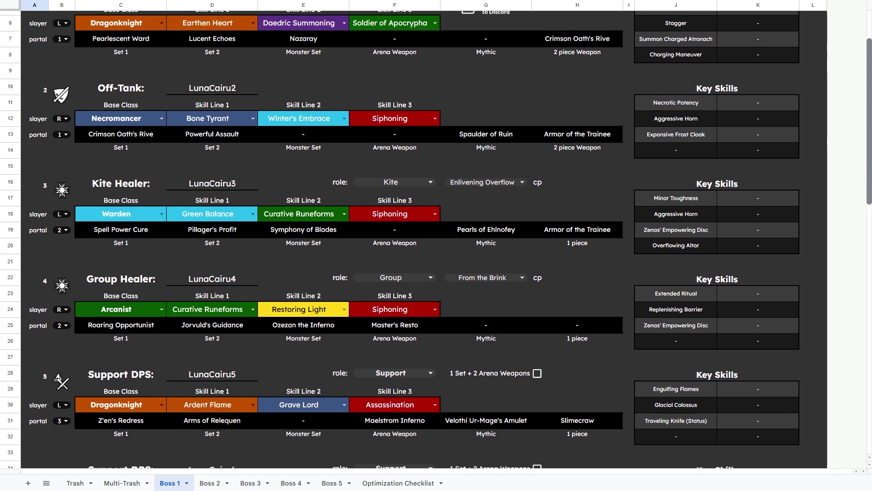
Scroll down through the Boss 1 roster sheet.
scroll(423, 241, down, 1)
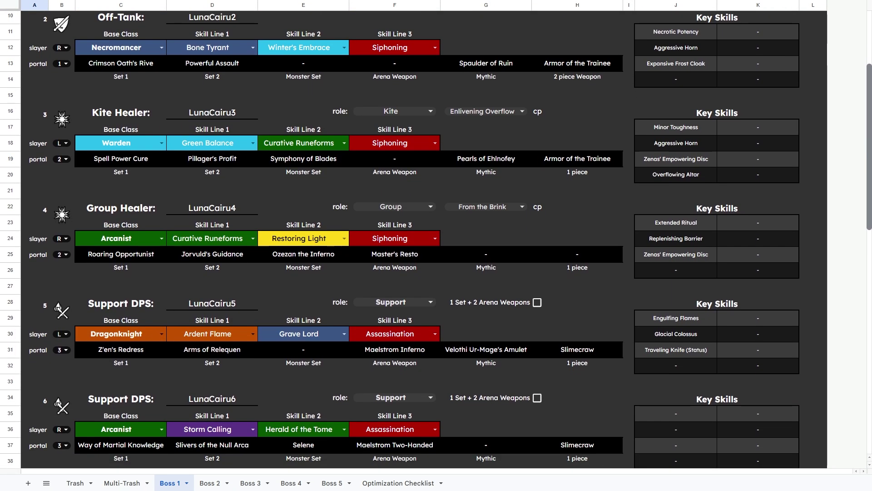
scroll(423, 241, down, 3)
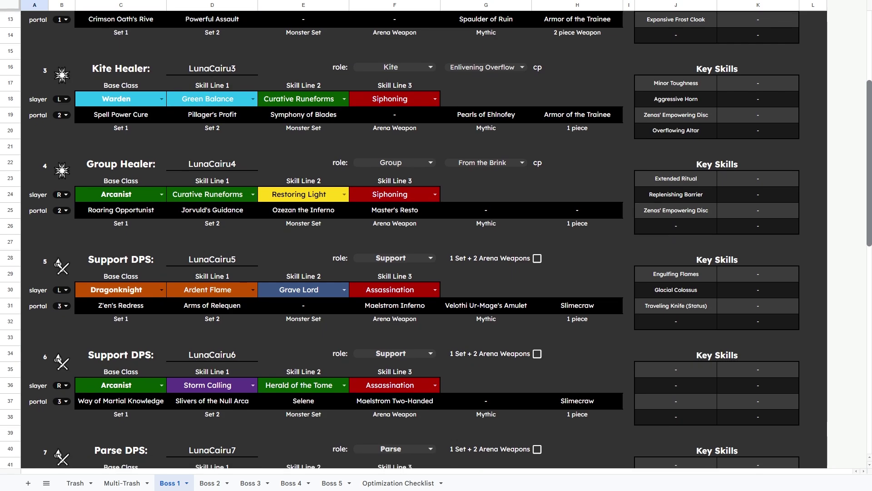
scroll(423, 241, down, 4)
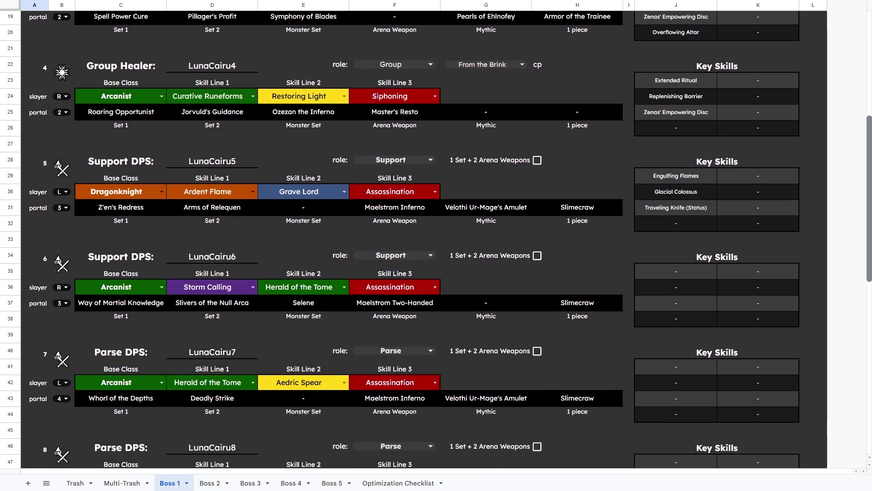
scroll(422, 241, down, 5)
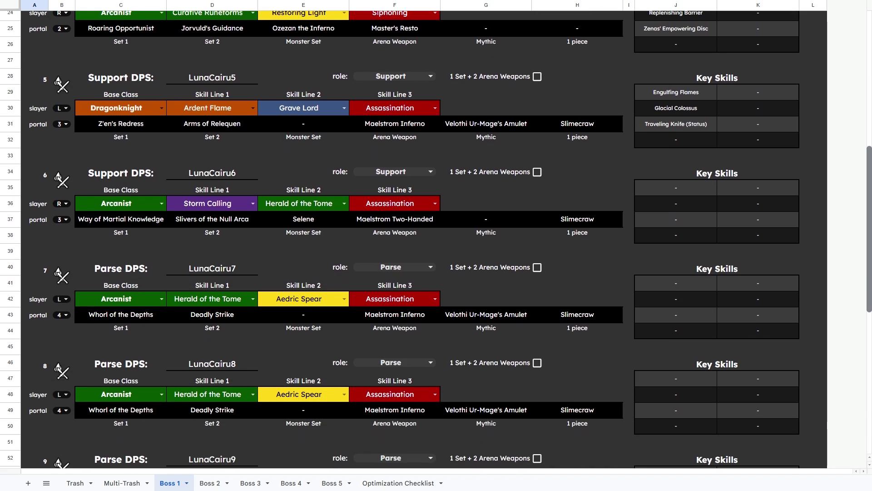
scroll(423, 241, down, 5)
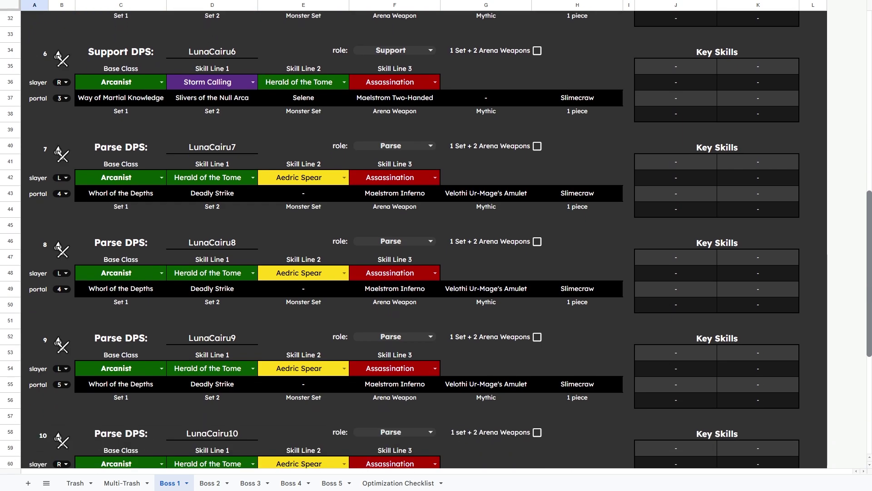
scroll(422, 240, down, 5)
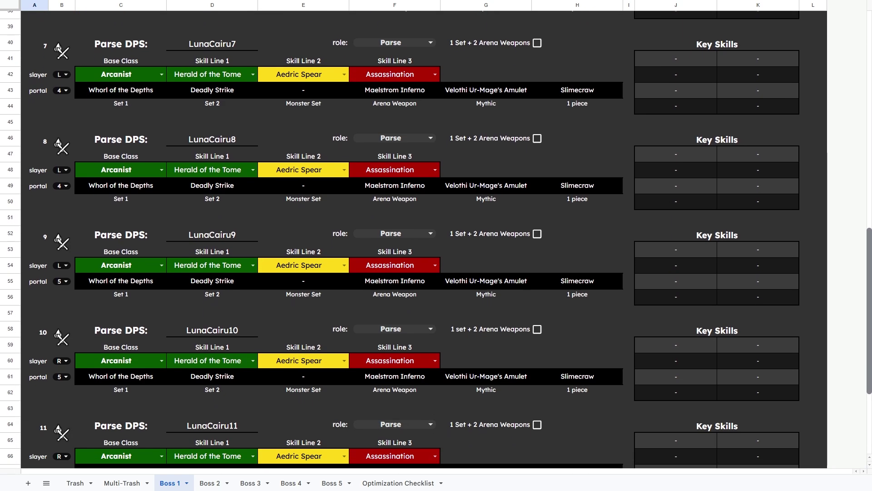
scroll(423, 241, down, 4)
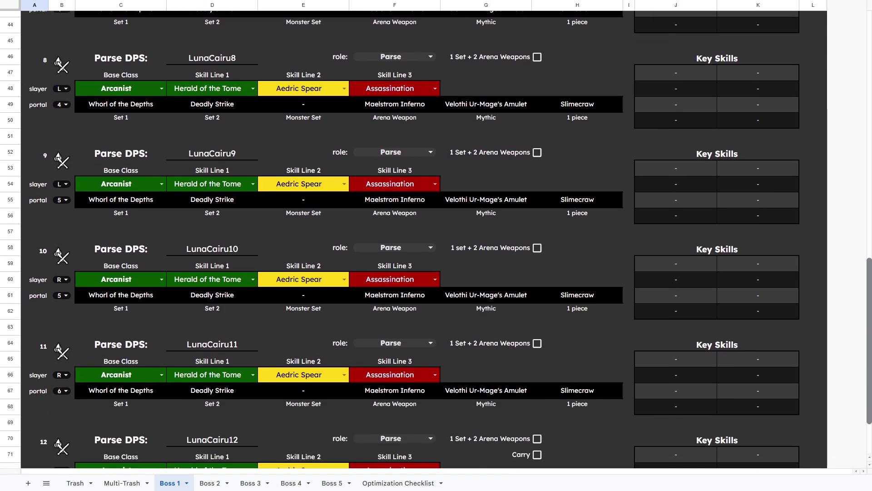
scroll(423, 240, down, 2)
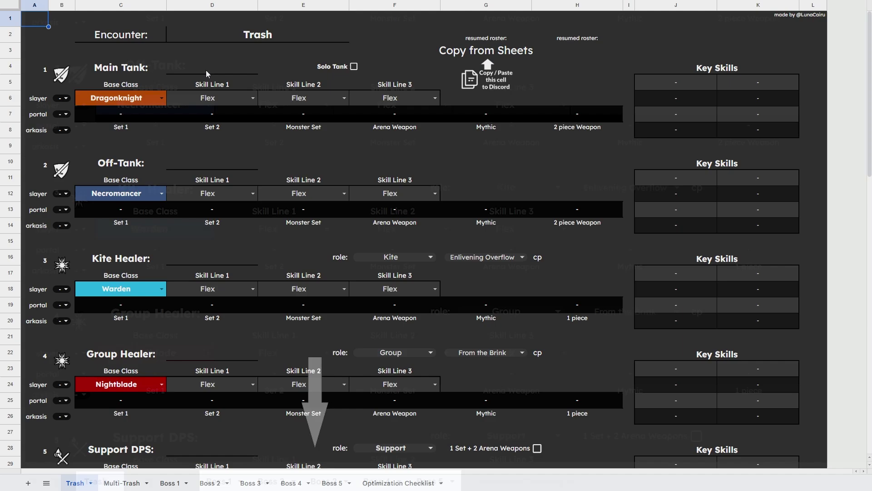
Enter the Main Tank's player name in D4 and pick Earthen Heart, Daedric Summoning and Siphoning skill lines.
click(206, 70)
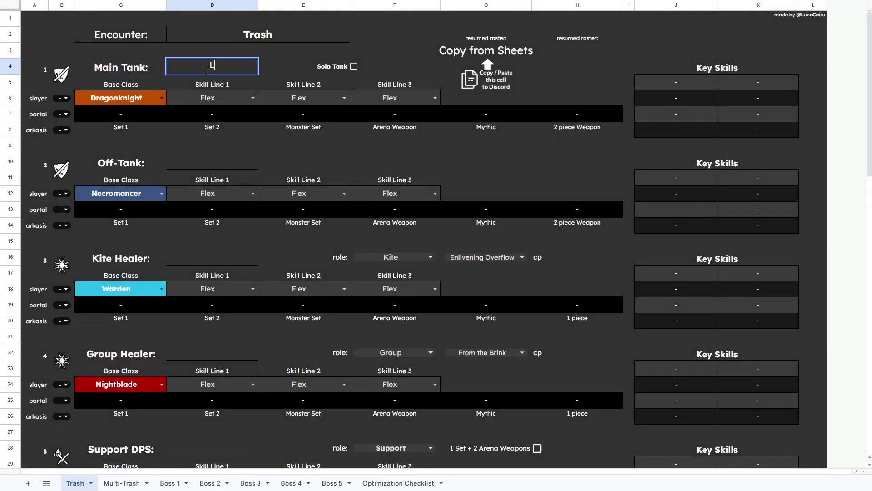
text(Luna Cairu)
key(Return)
click(250, 99)
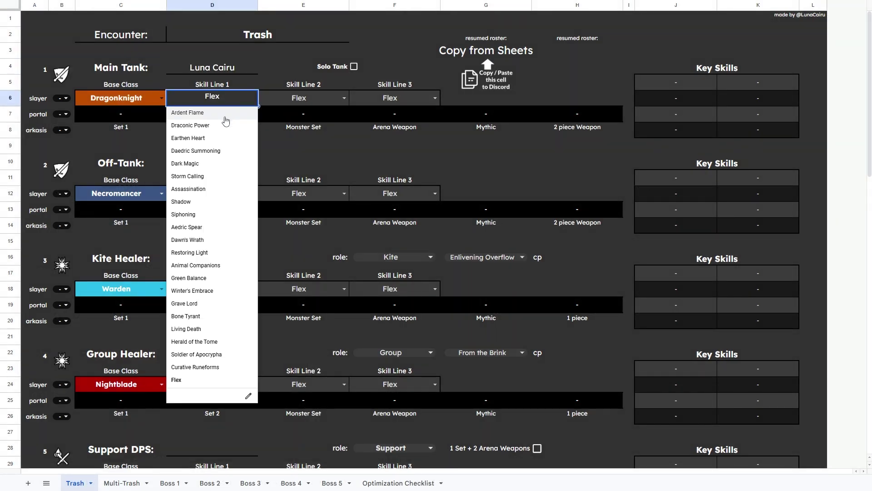
click(242, 136)
click(340, 104)
click(288, 151)
click(409, 97)
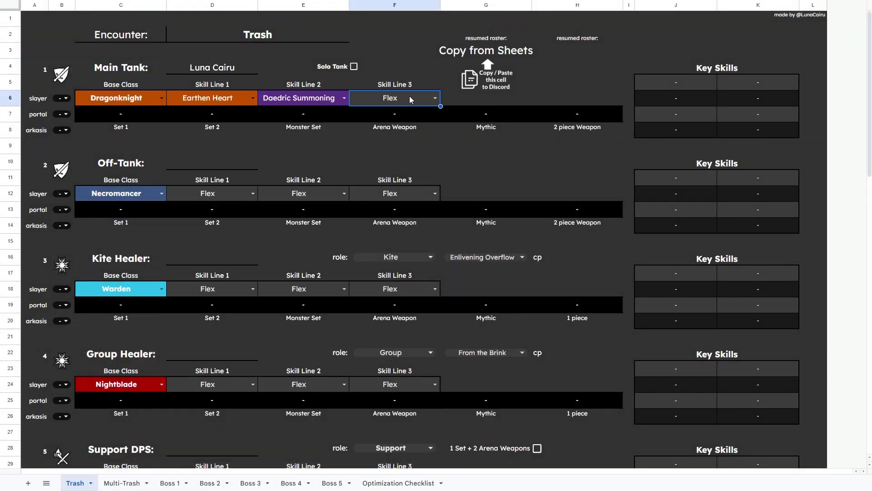
text(Sip)
click(412, 112)
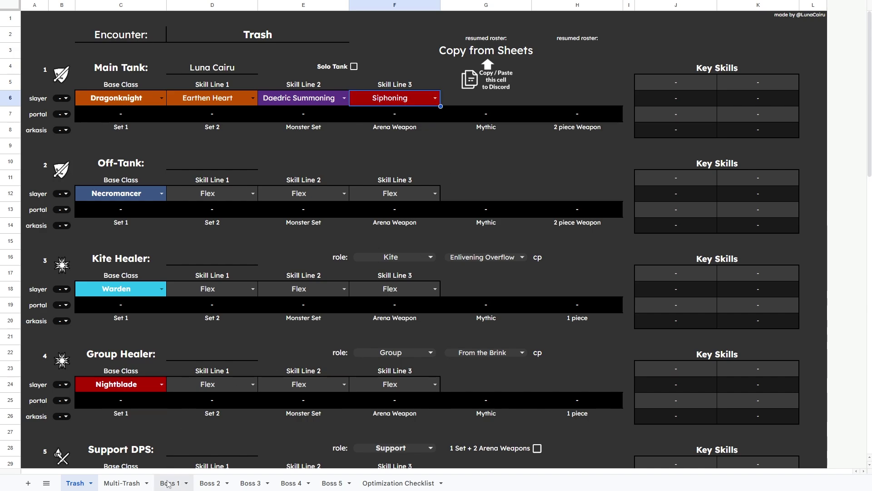
Check the copied entries on the Boss 2 through Boss 5 sheets, then return to Trash.
click(210, 482)
click(251, 483)
click(290, 483)
click(331, 483)
click(75, 482)
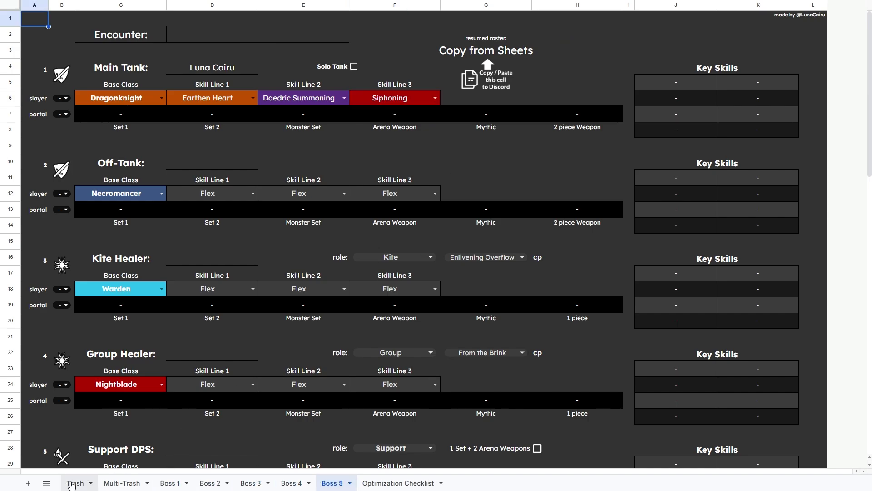
key(ctrl+Home)
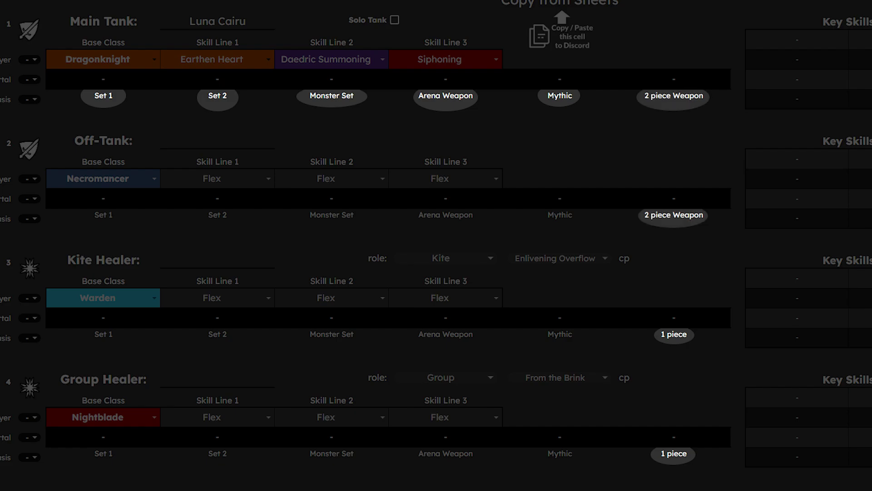
Set the Main Tank's first two gear sets to Pearlescent Ward and Crimson Oath's Rive.
text(Pearl)
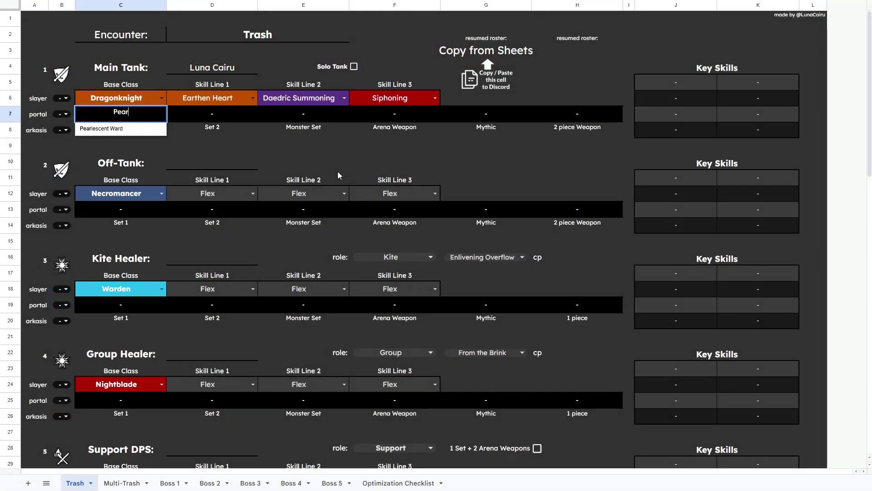
key(Return)
click(217, 114)
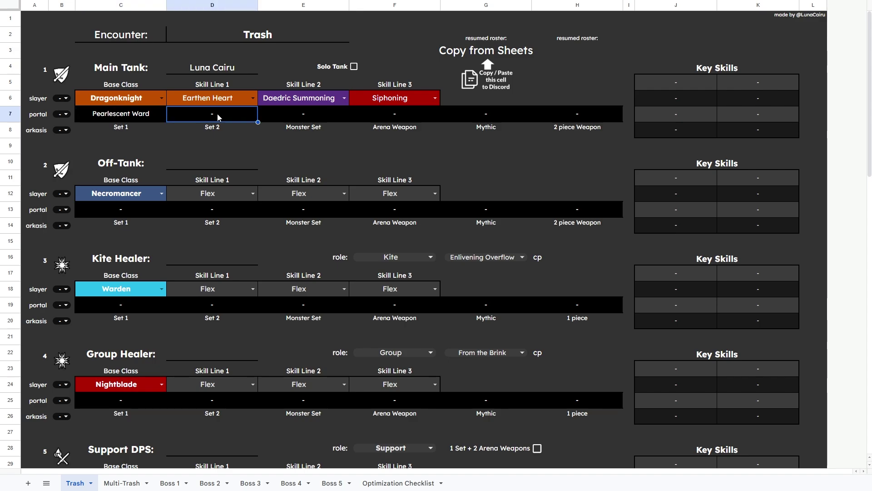
text(Crims)
key(Return)
Set the monster set to Encratis's Behemoth and the 2-piece weapon to Armor of the Trainee.
click(303, 113)
key(Return)
text(Encra)
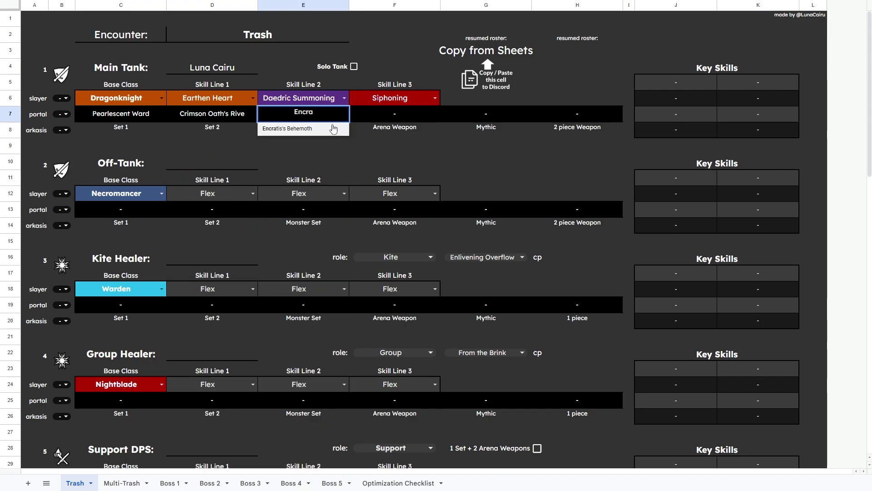
key(Return)
click(584, 118)
key(Return)
text(Armor)
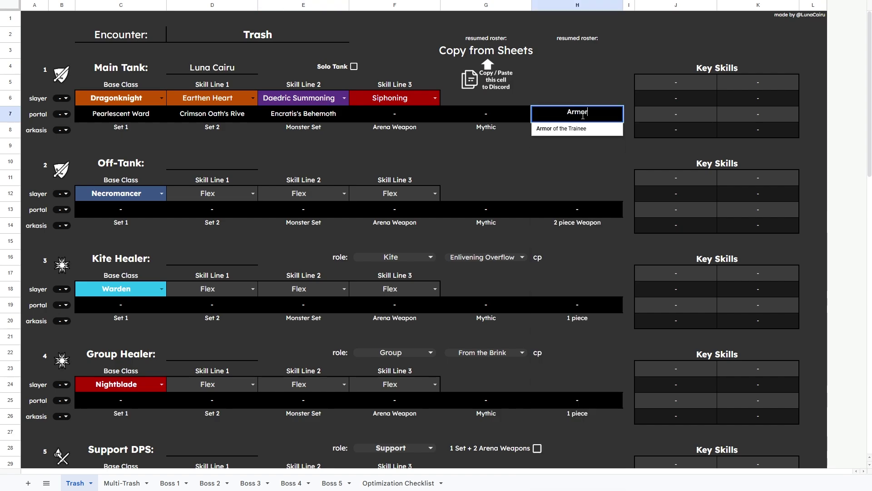
click(563, 129)
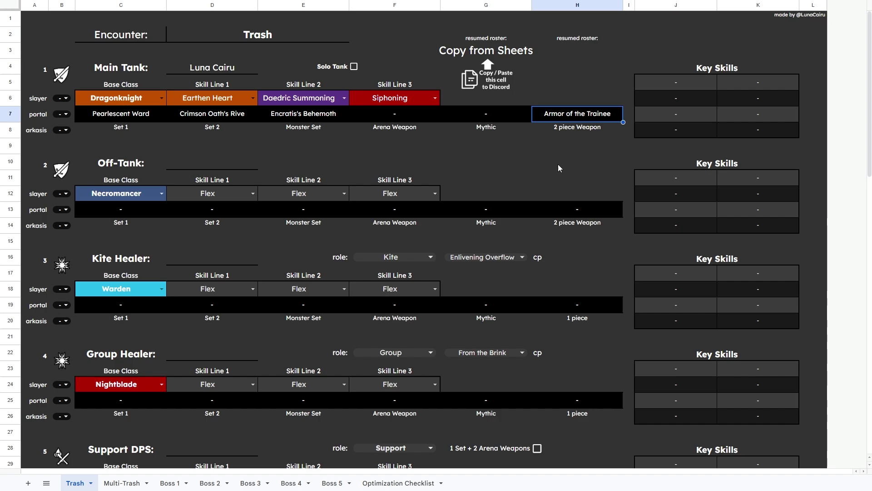
key(Down)
key(Down)
key(Down)
key(Down)
key(Down)
key(Down)
key(Down)
key(Down)
key(Down)
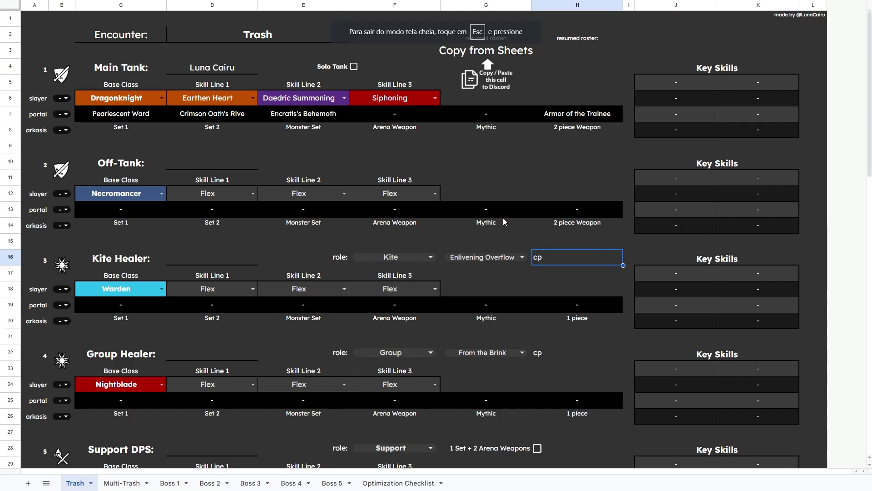
click(354, 67)
click(354, 67)
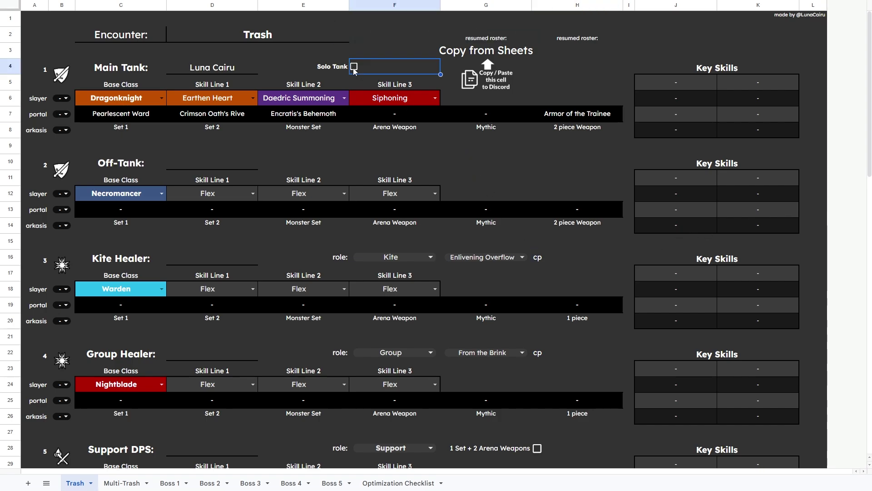
click(354, 67)
click(353, 67)
click(430, 257)
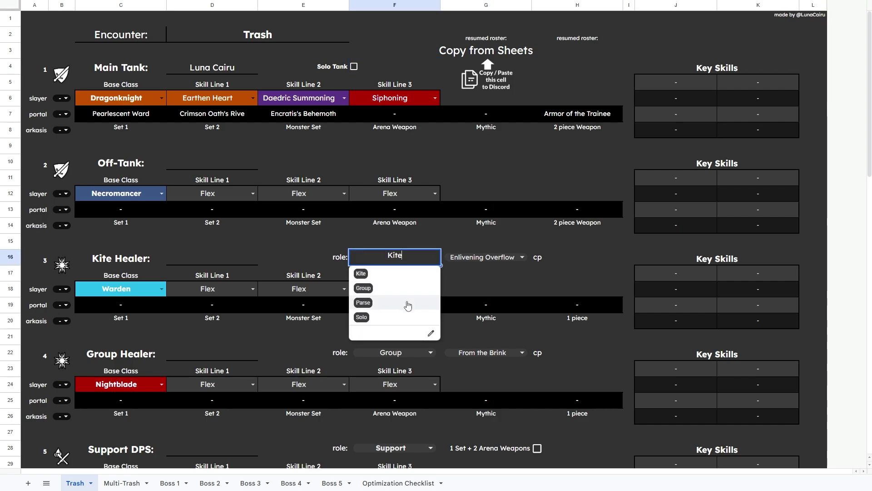
click(490, 280)
click(486, 257)
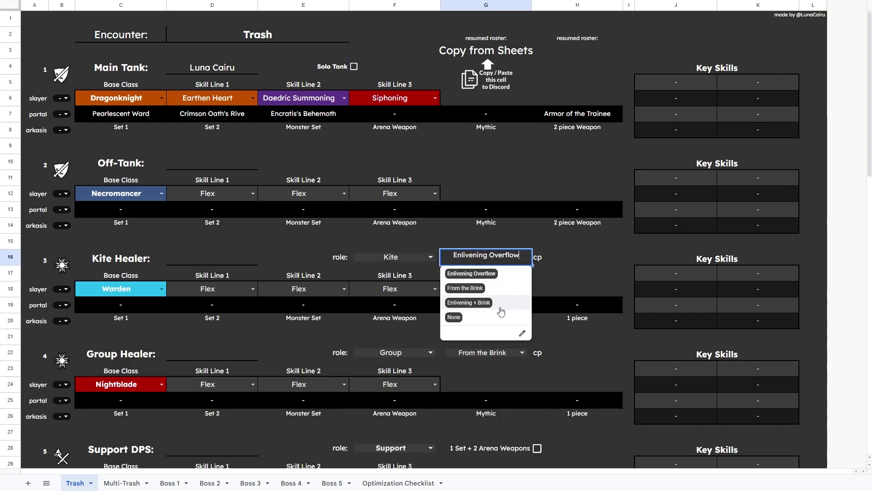
click(574, 270)
click(436, 353)
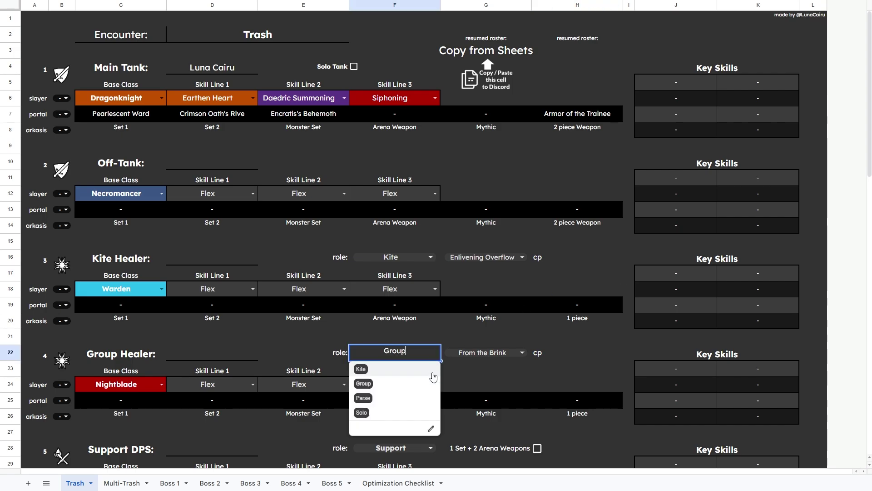
click(488, 353)
click(597, 347)
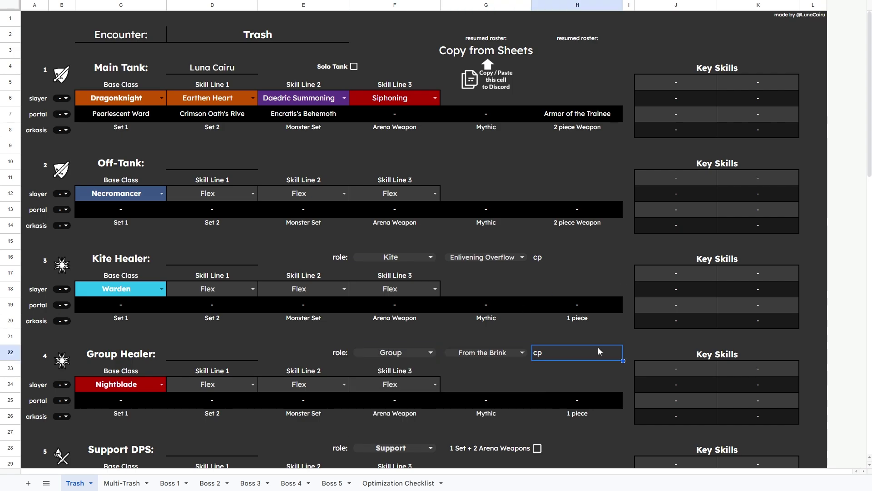
scroll(568, 342, down, 3)
scroll(536, 321, down, 2)
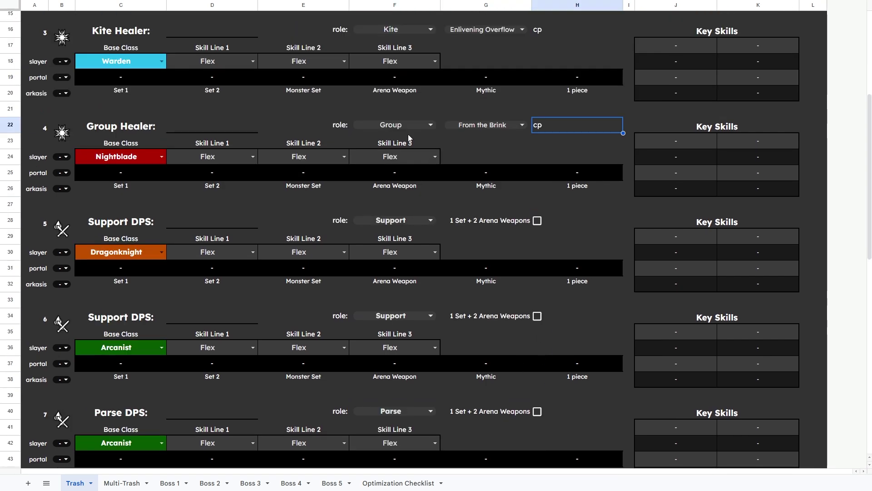
click(420, 221)
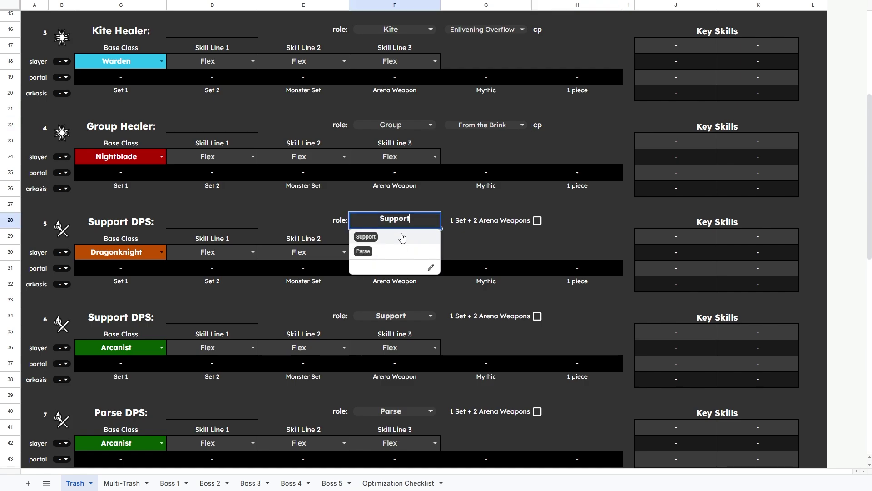
click(486, 235)
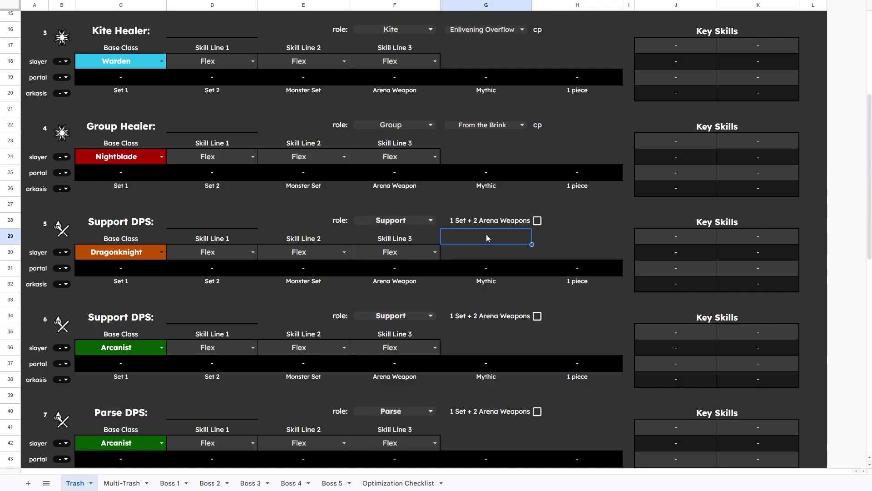
scroll(495, 255, down, 3)
click(538, 259)
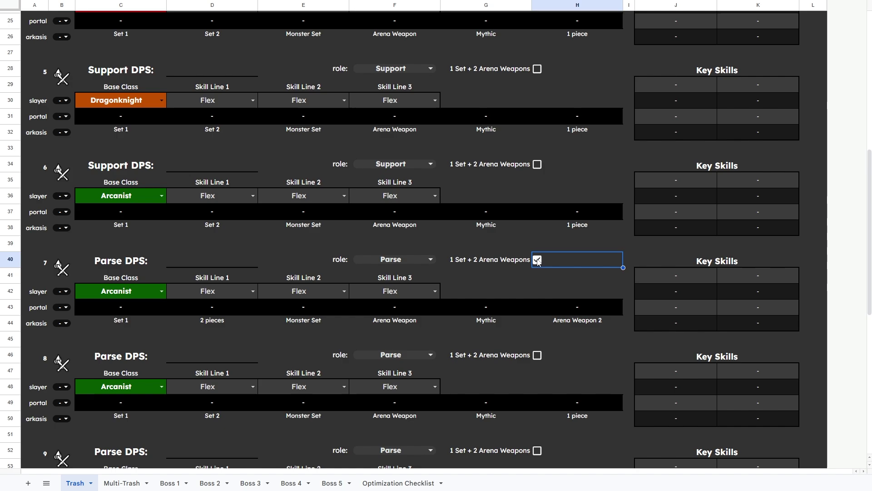
click(537, 259)
click(537, 259)
click(537, 259)
click(582, 325)
click(213, 322)
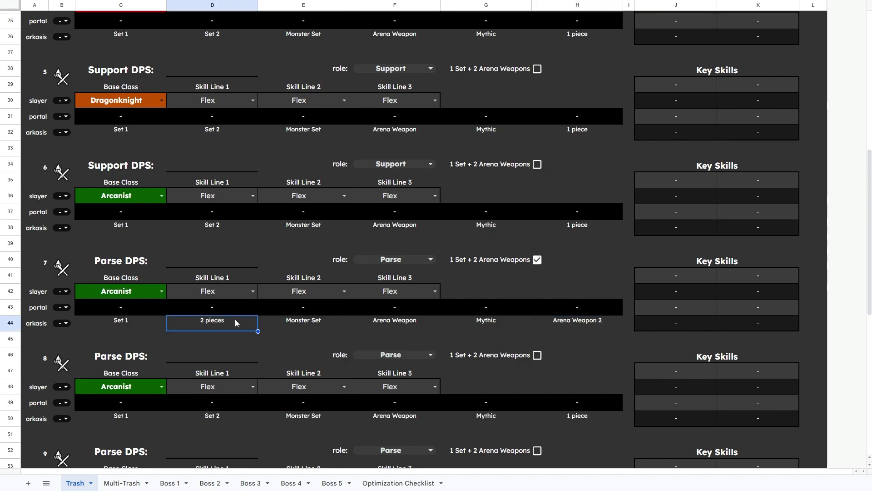
click(537, 260)
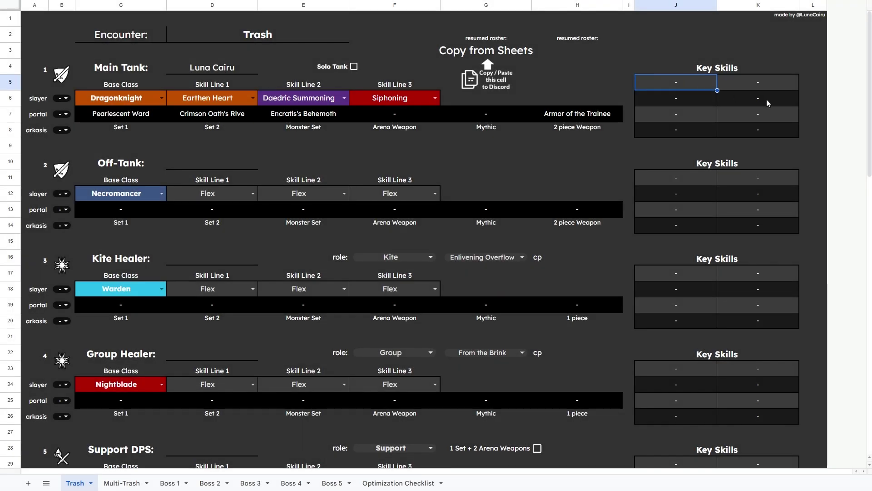
Fill key skills J5–J7 with Stagger, Summon Charged Atronach and Igneous Weapons.
text(Stagger)
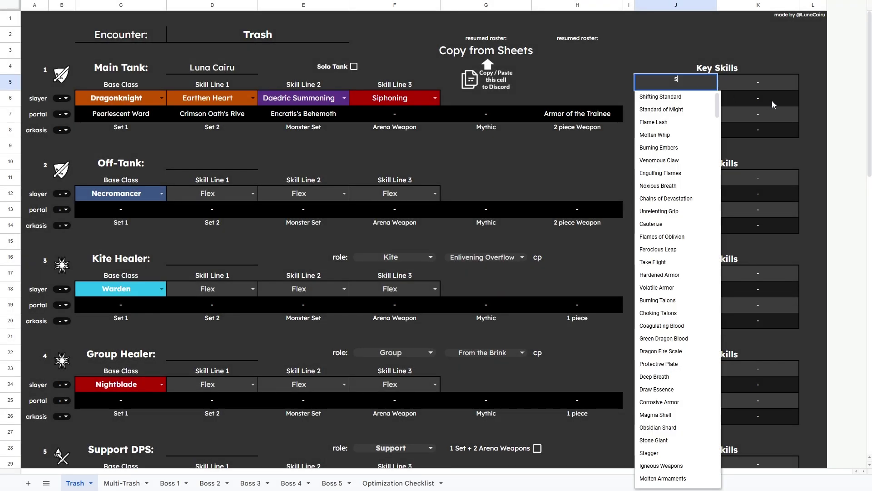
key(Return)
click(678, 100)
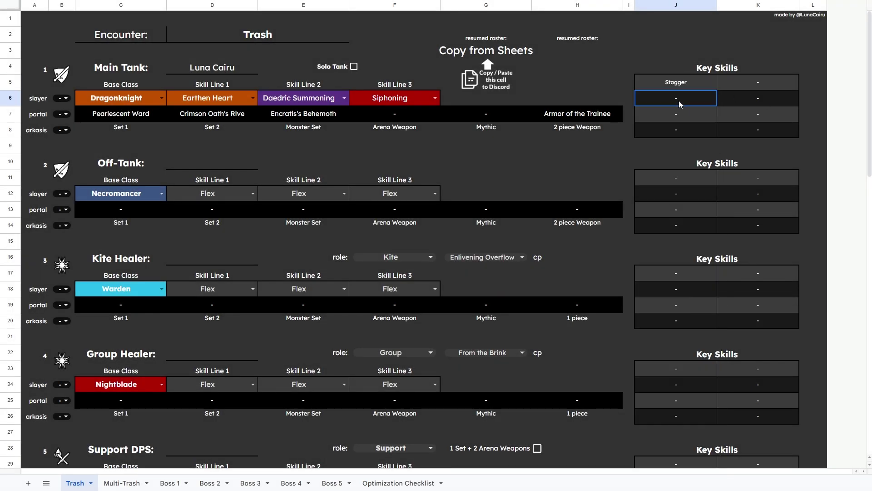
text(Atr)
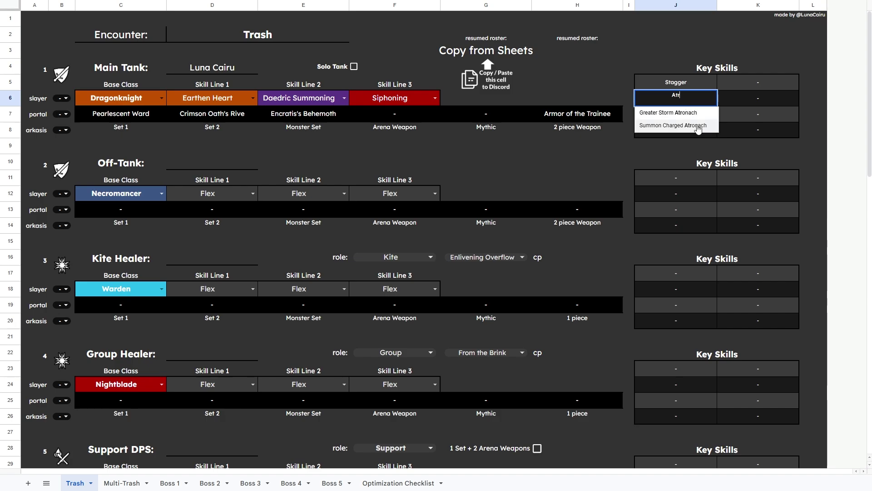
click(703, 127)
click(682, 112)
double_click(683, 113)
text(Igne)
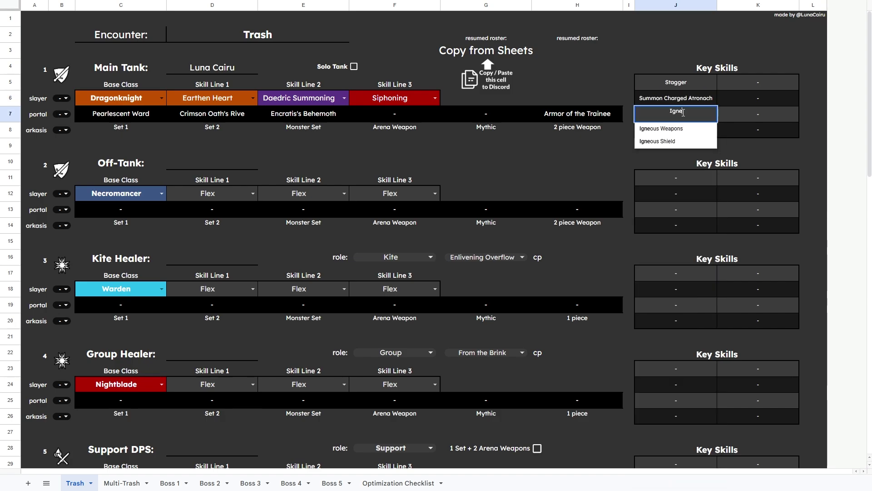
click(711, 129)
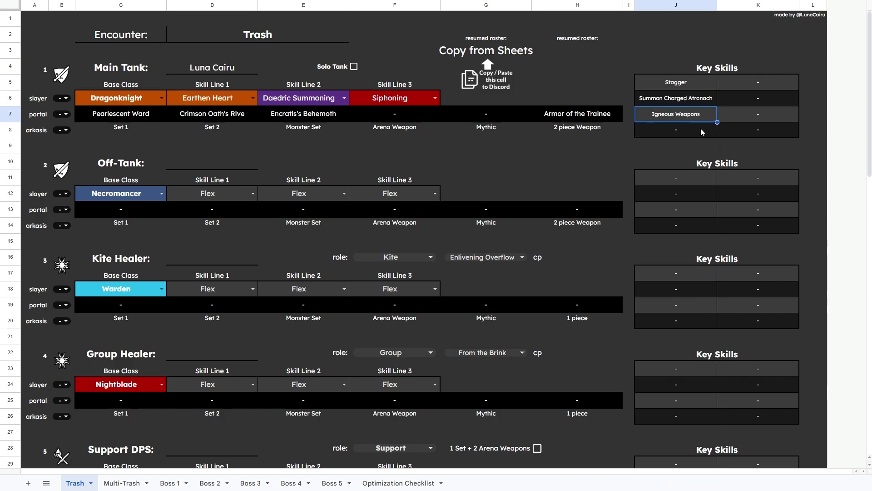
click(701, 129)
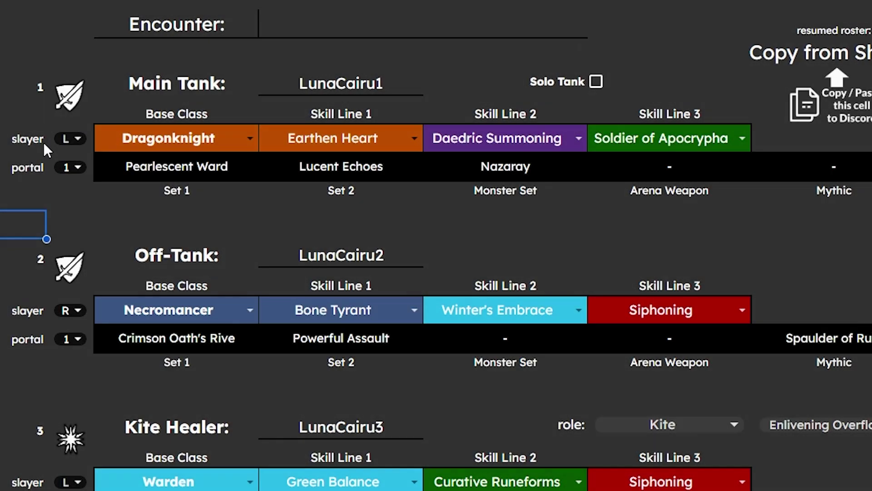
Set Main Tank positions to slayer L, portal group 1, arkasis L, and Off-Tank arkasis M.
click(42, 141)
click(80, 139)
click(68, 167)
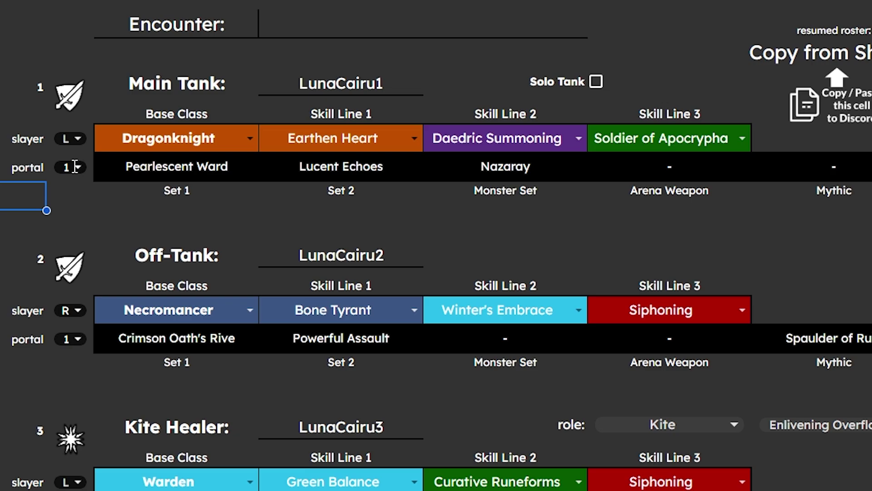
click(78, 167)
click(22, 224)
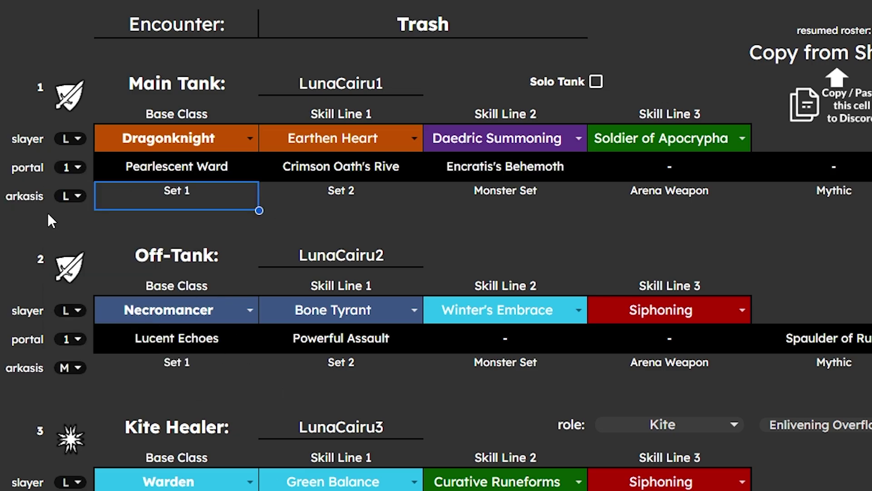
click(78, 195)
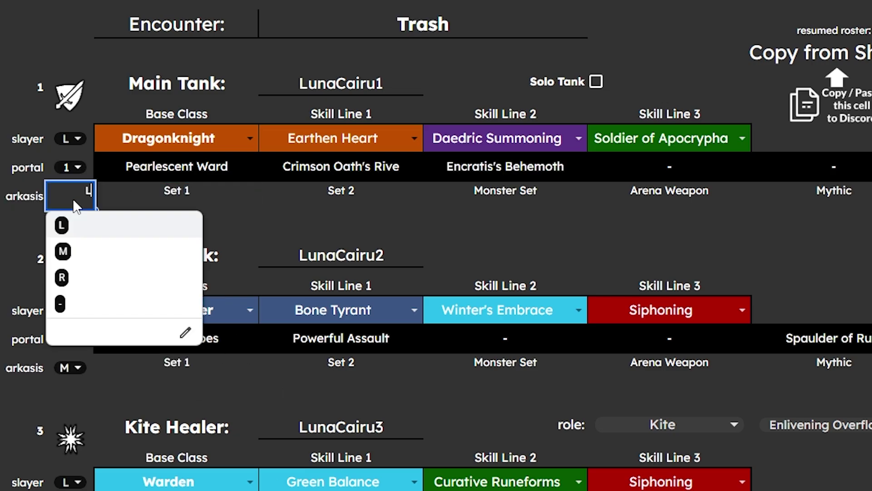
click(32, 230)
click(71, 365)
click(14, 392)
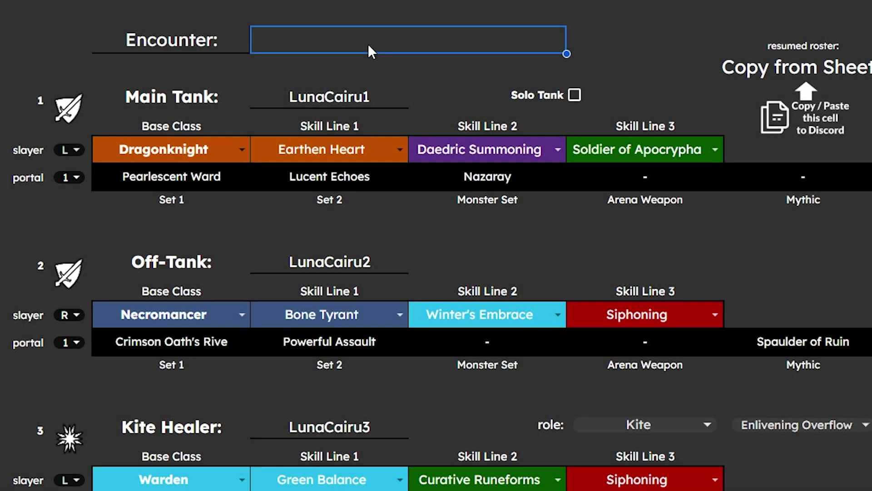
Set the encounter to Lylanar & Turlassil and select the 'Copy from Sheets' roster cell.
text(Lyla)
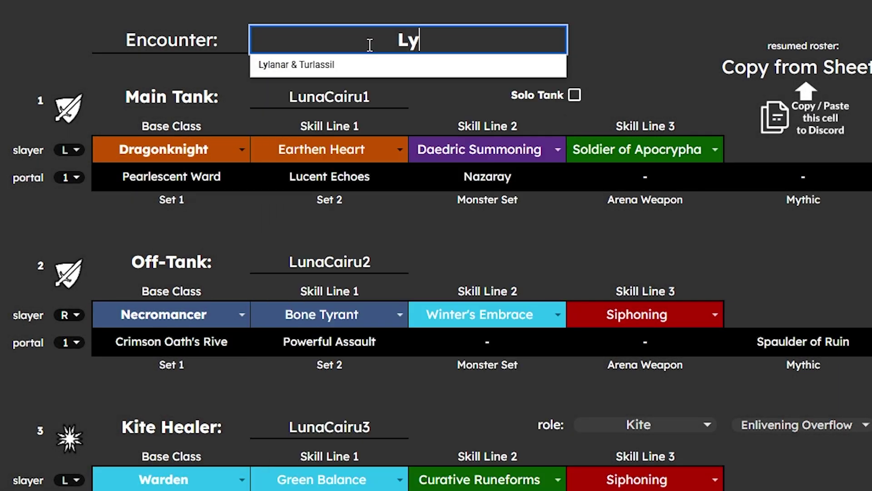
click(361, 64)
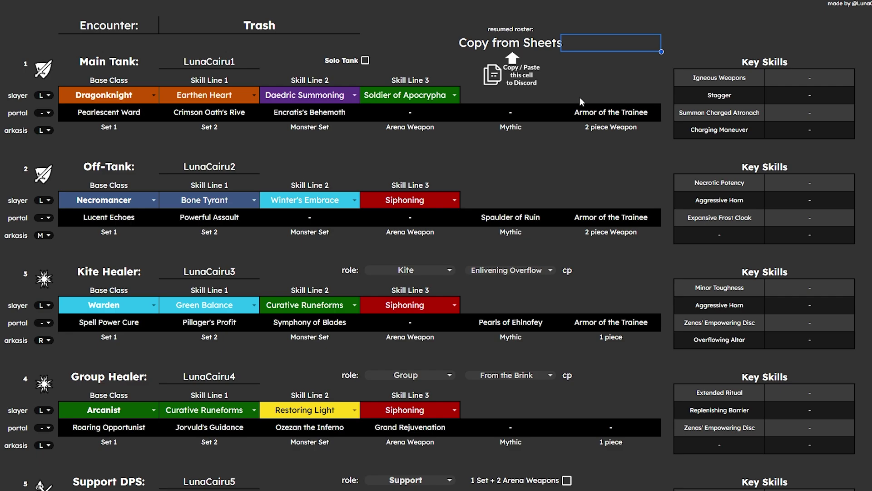
click(570, 76)
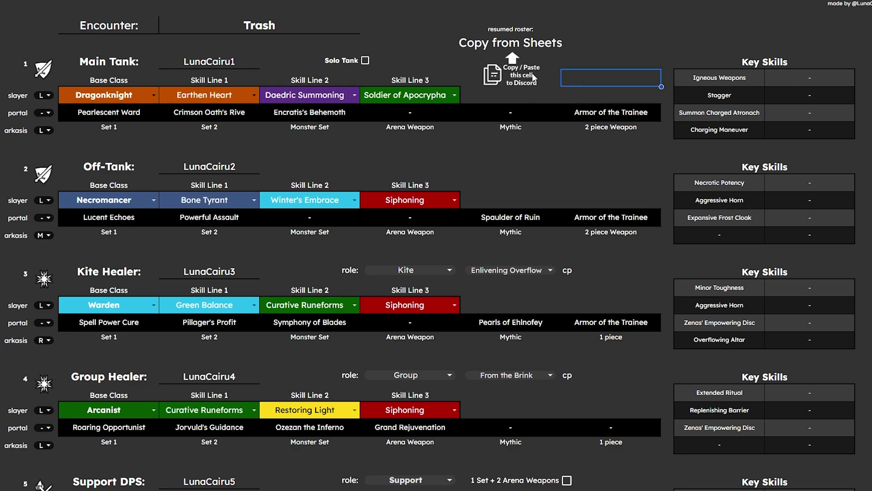
click(507, 48)
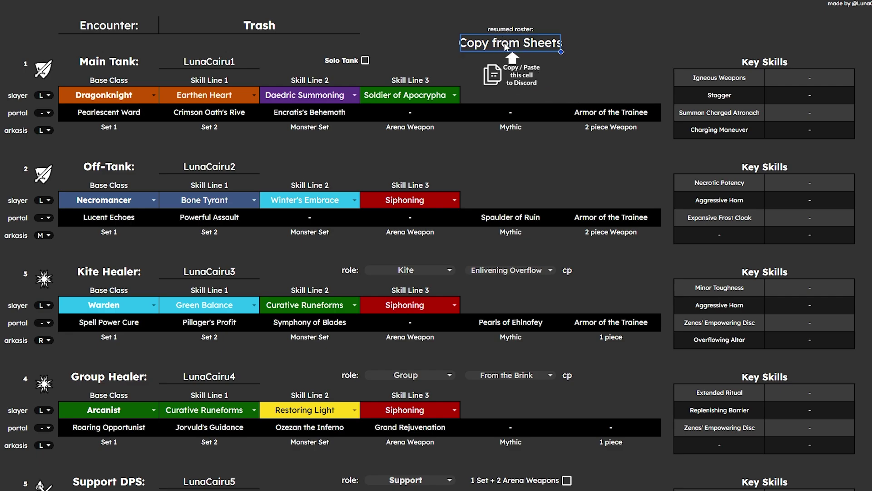
Paste the copied roster into Discord's #teste message box and send it.
key(alt+Tab)
click(344, 473)
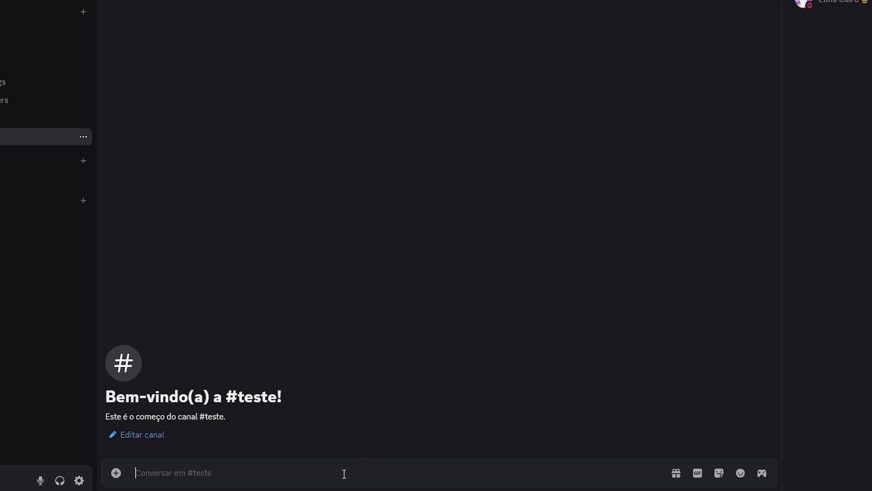
key(ctrl+v)
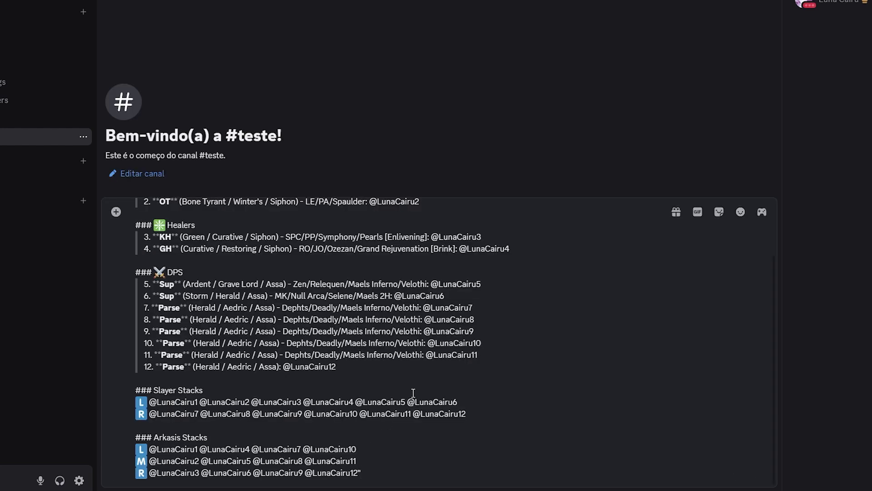
scroll(413, 392, up, 3)
scroll(413, 392, down, 3)
key(Return)
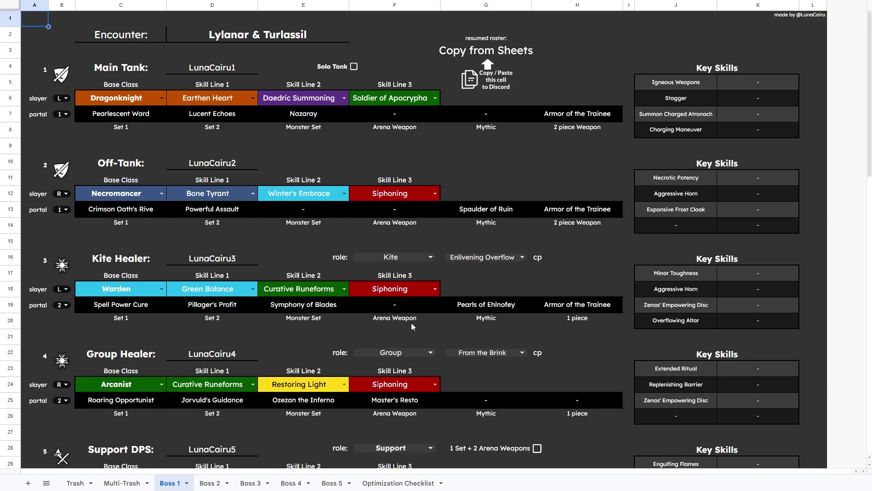
Switch to the Optimization Checklist sheet and deselect the checklist tables.
click(396, 483)
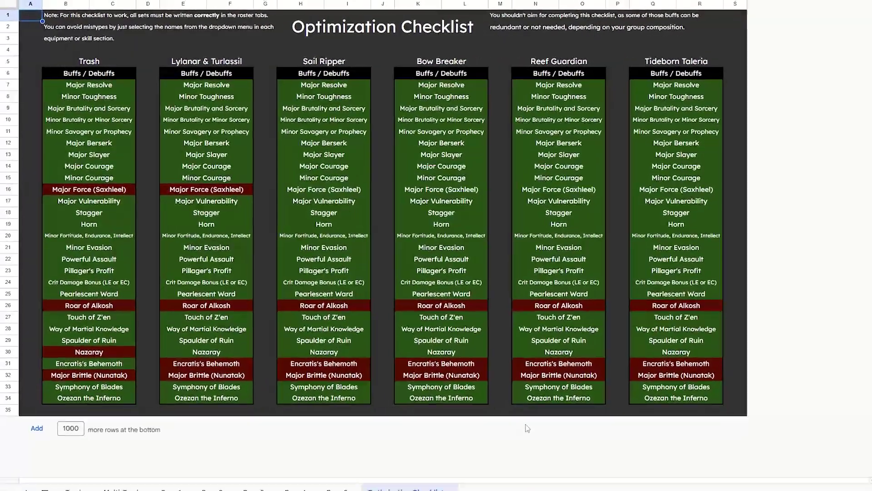
click(721, 141)
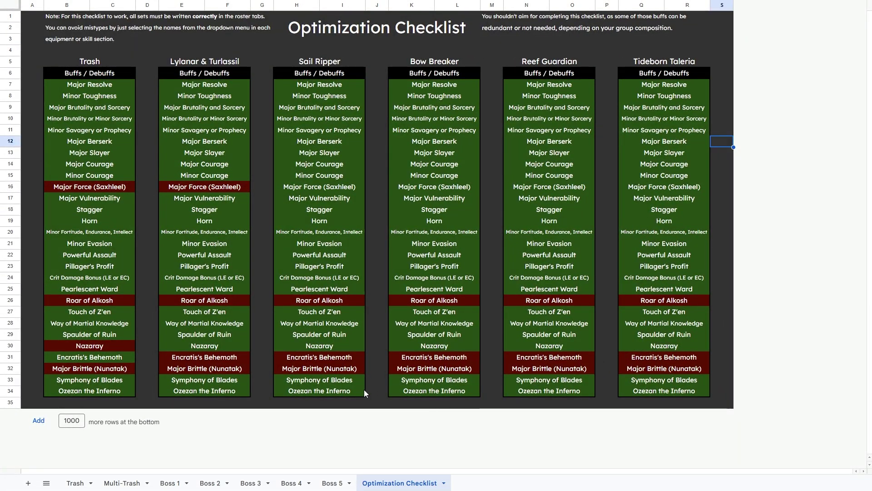
Switch to the Multi-Trash sheet and scroll through the Trash Pack 1–10 rosters.
click(121, 483)
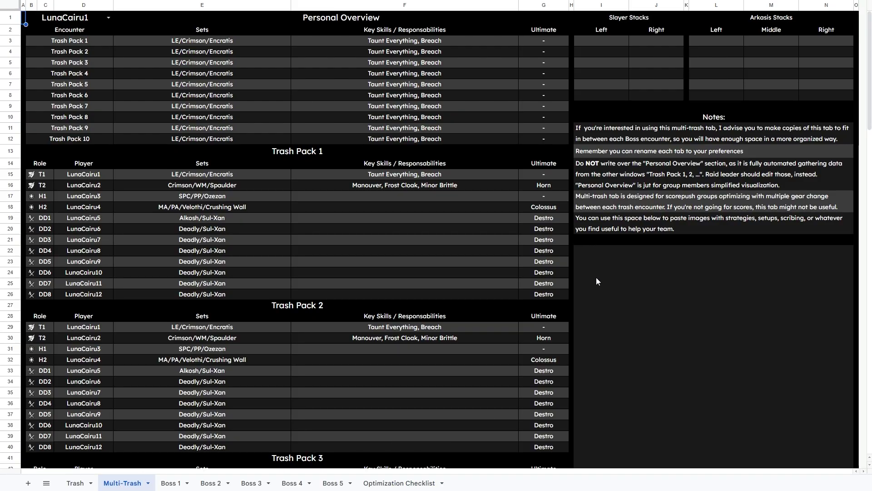
scroll(596, 277, down, 5)
scroll(603, 267, down, 7)
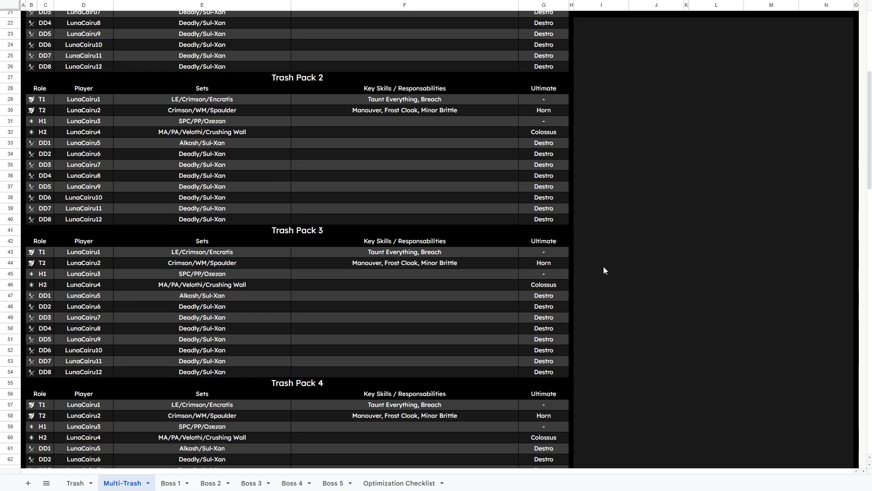
scroll(603, 269, down, 12)
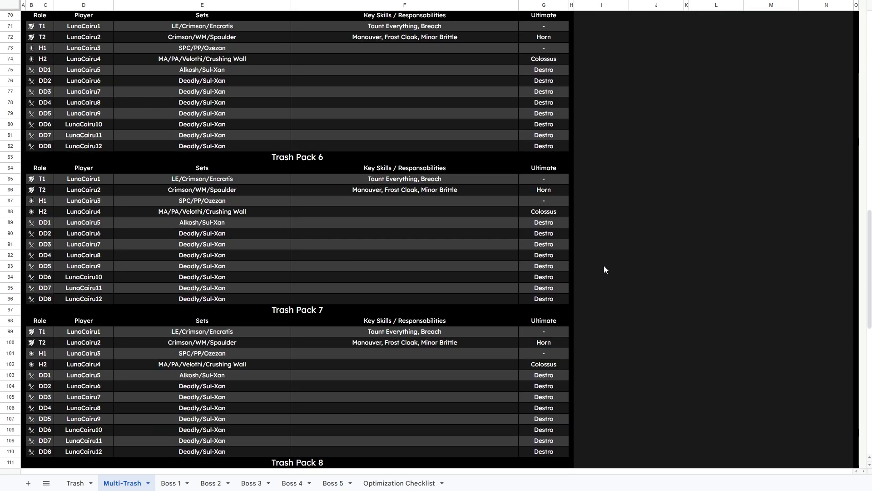
scroll(604, 269, down, 14)
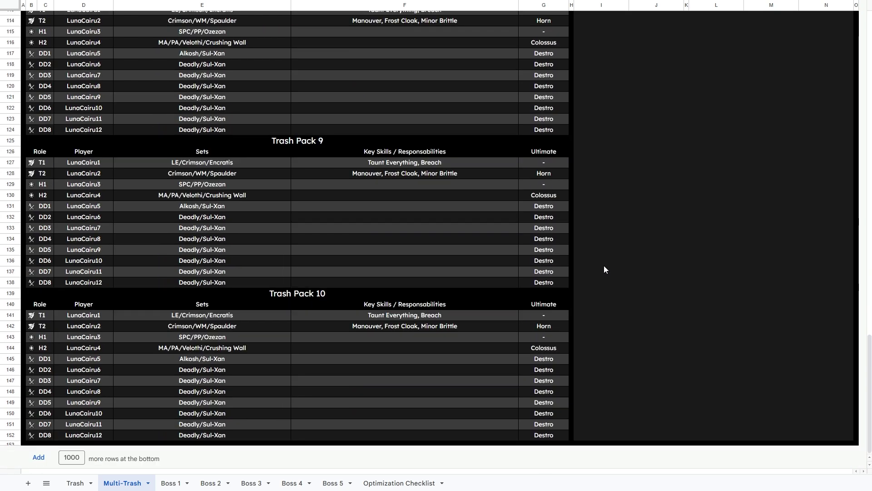
Duplicate Multi-Trash, move the copy after Boss 1, and rename it 'Multi-Trash 2'.
right_click(127, 484)
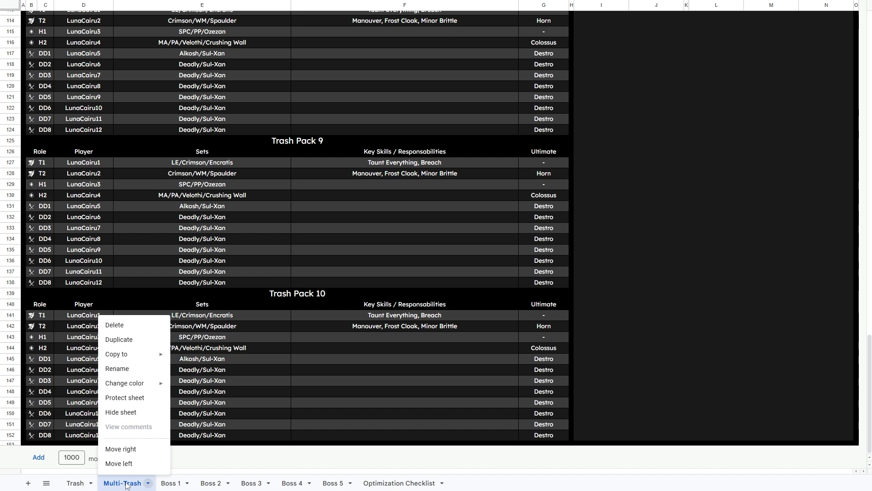
click(142, 344)
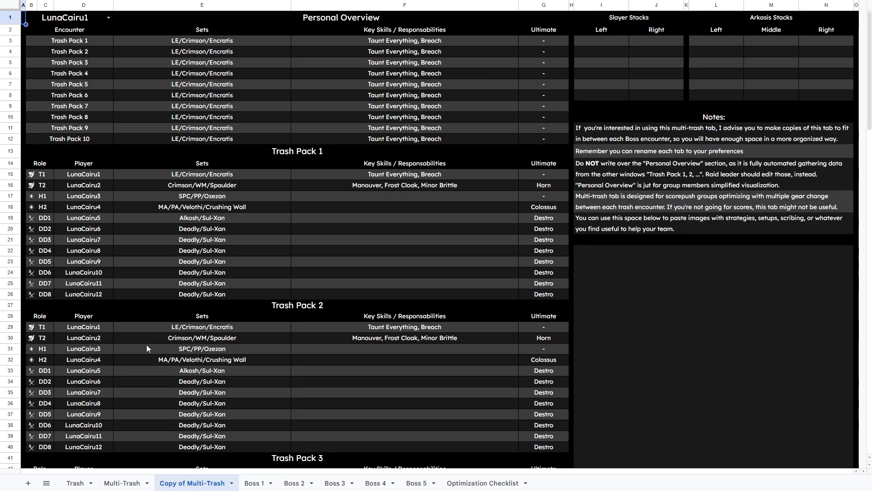
drag(214, 484, 250, 484)
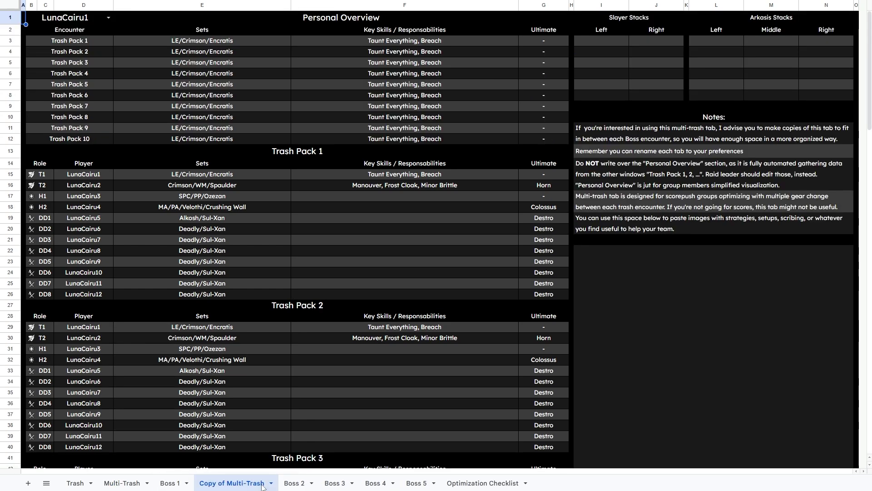
double_click(252, 484)
text(Multi-Trash)
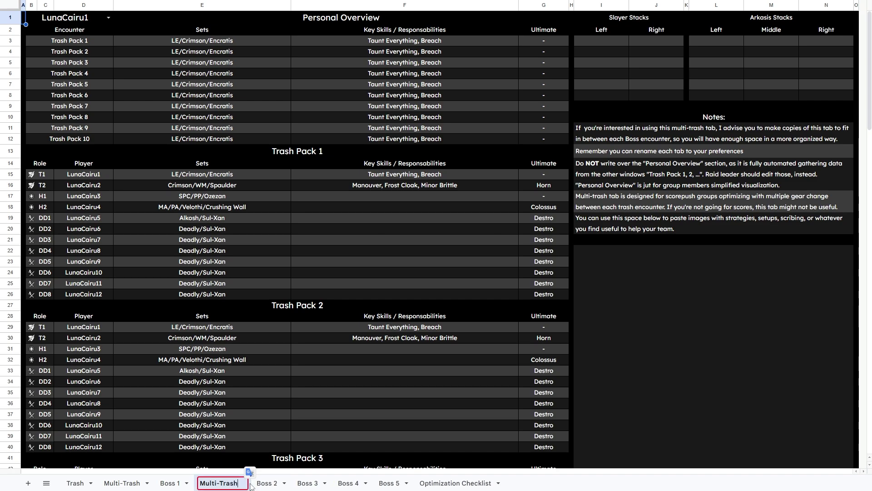
text( 2)
key(Return)
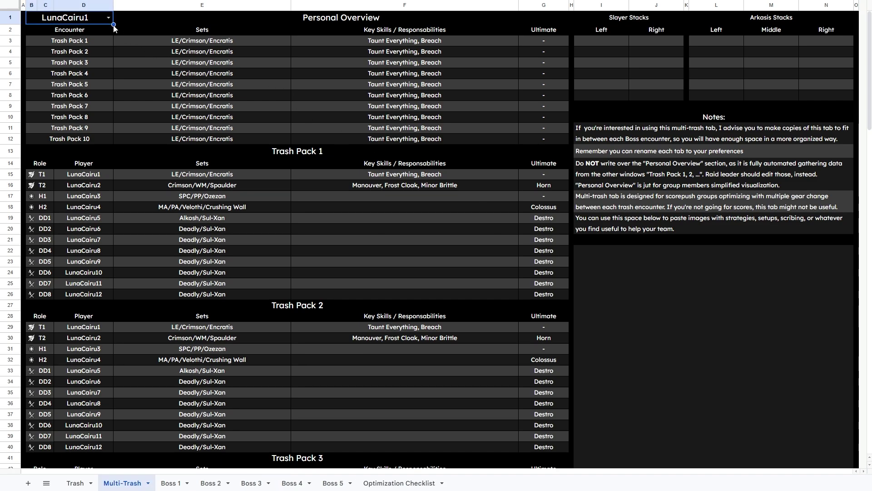
click(109, 17)
click(55, 43)
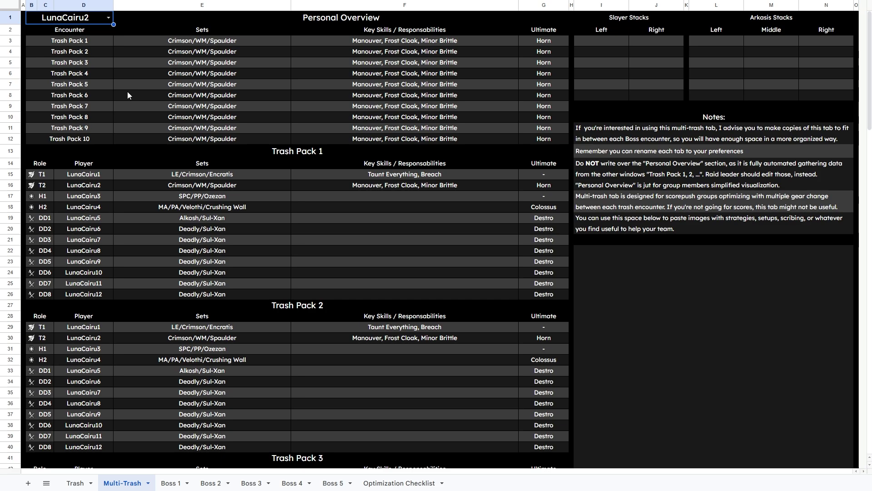
click(108, 17)
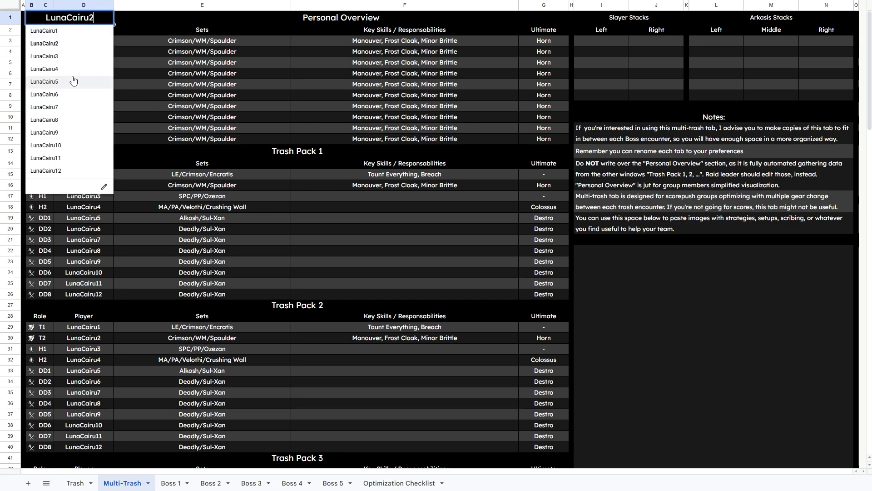
click(71, 69)
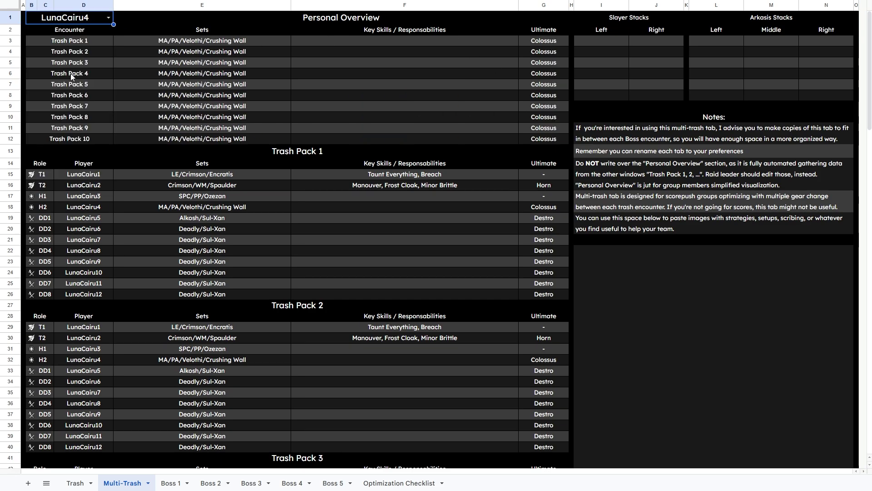
click(109, 18)
click(69, 136)
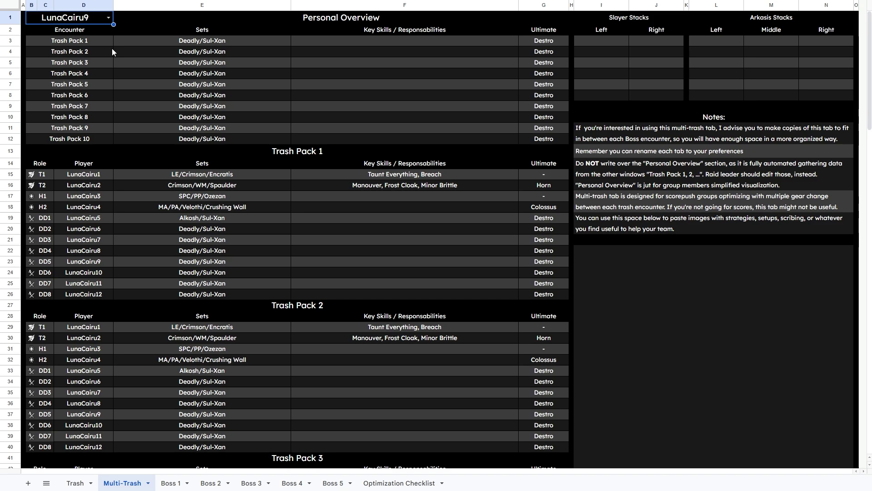
click(108, 17)
click(84, 33)
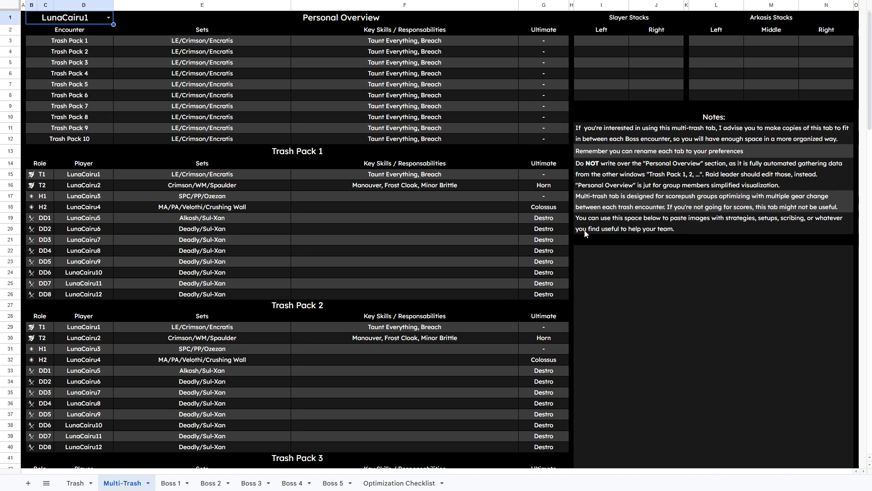